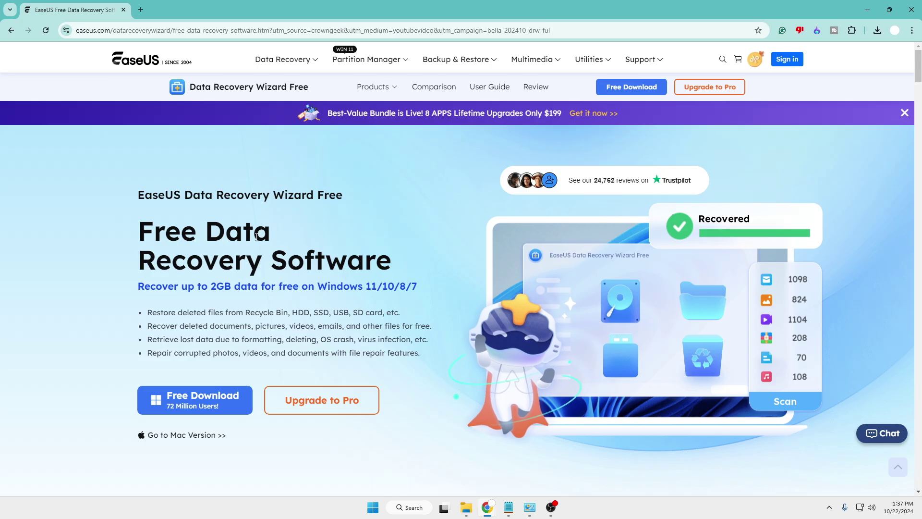
scroll(256, 235, "down", 2)
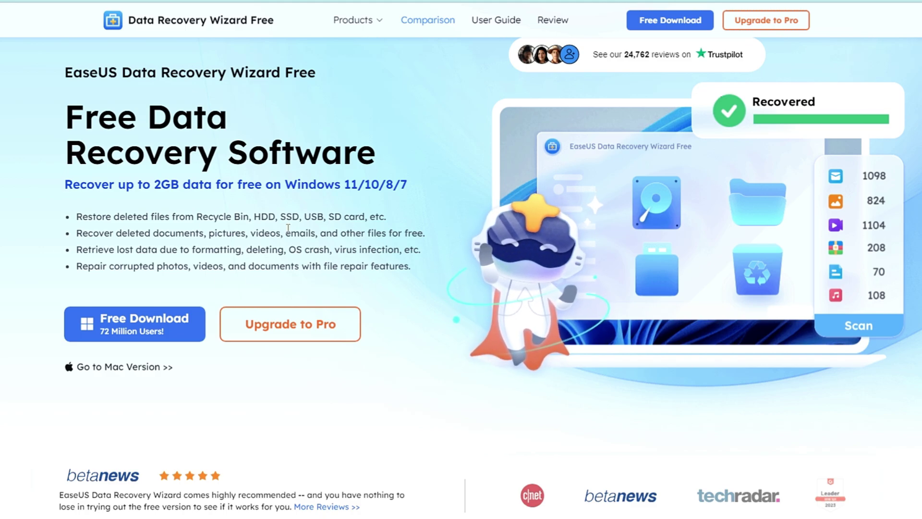
Step: Start the EaseUS Data Recovery Wizard Free download and open File Explorer alongside it
left_click(148, 323)
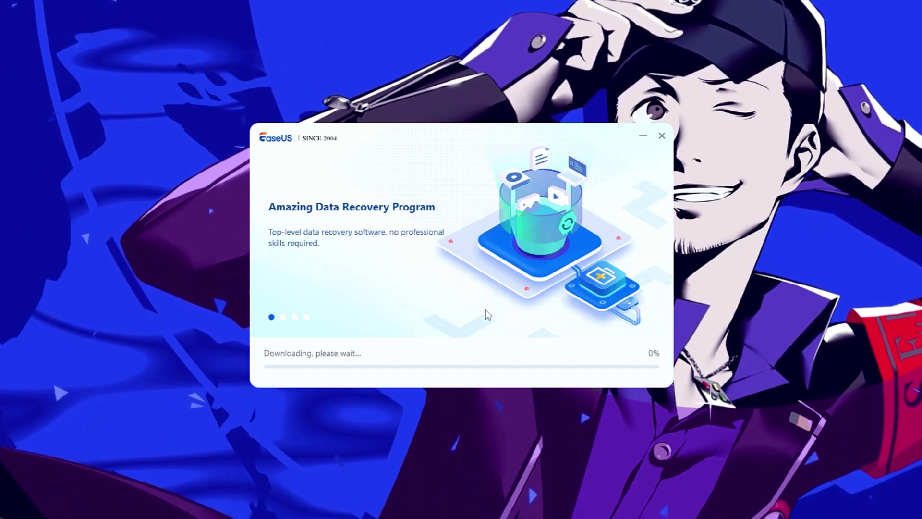
key("super+e")
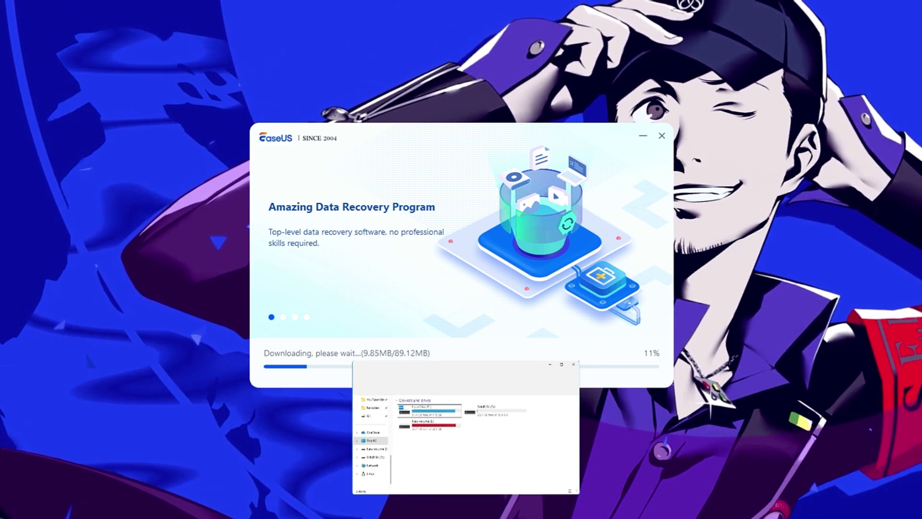
Step: Open SANDISK (D:), review its MP4, two PDFs, JPG and XLSX, then select all five
left_click_drag(517, 120, 506, 76)
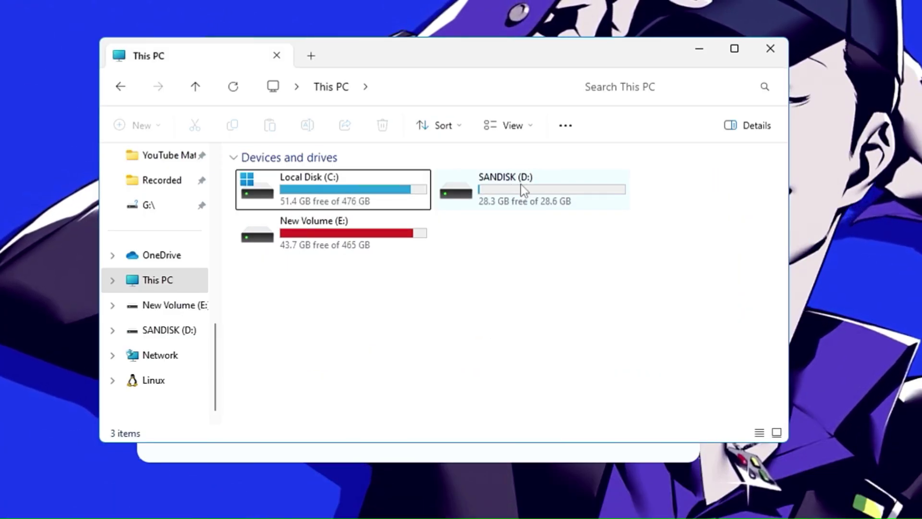
double_click(523, 190)
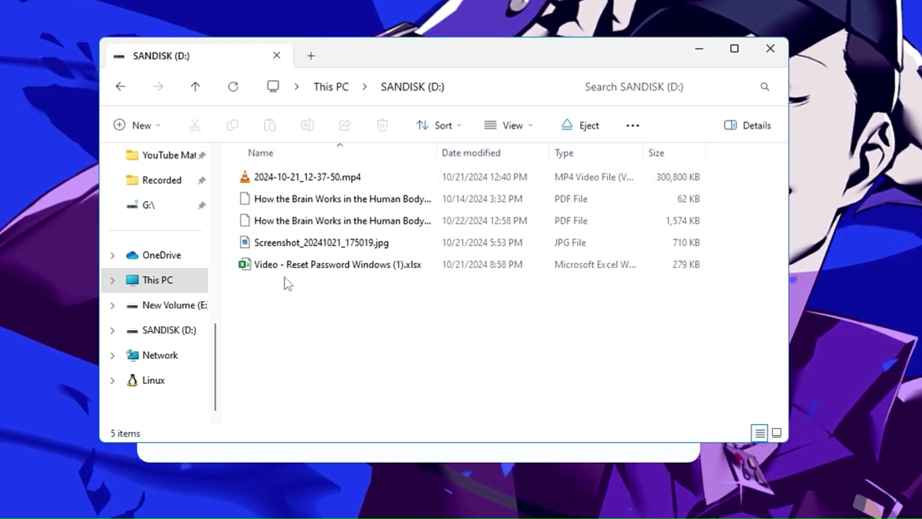
left_click(324, 177)
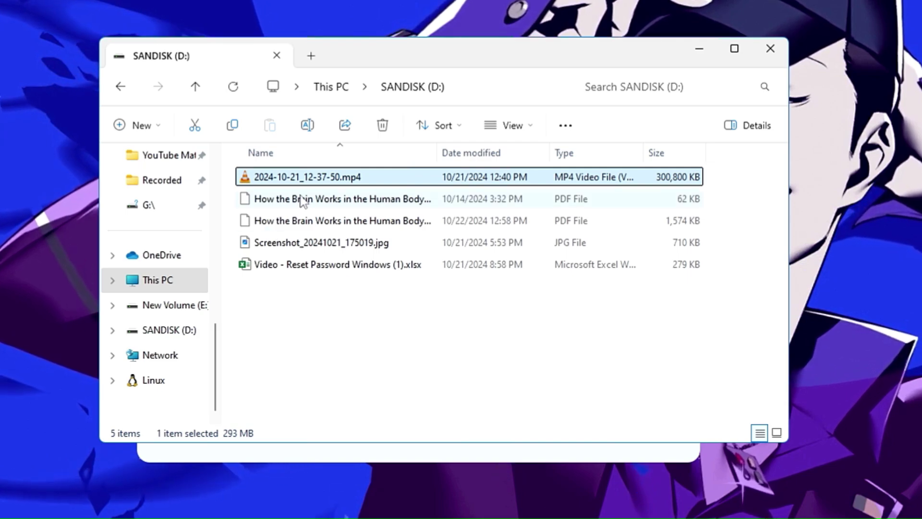
left_click(298, 178)
left_click(309, 205)
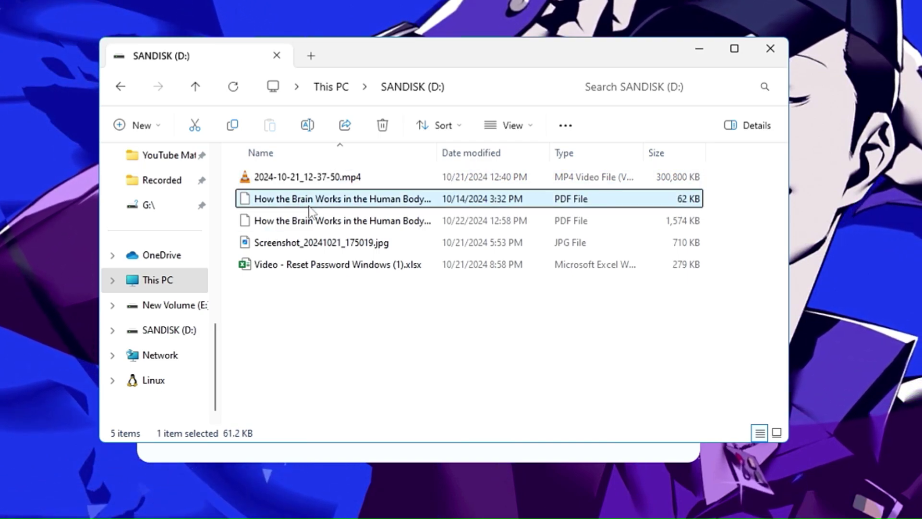
left_click(310, 224)
left_click(329, 245)
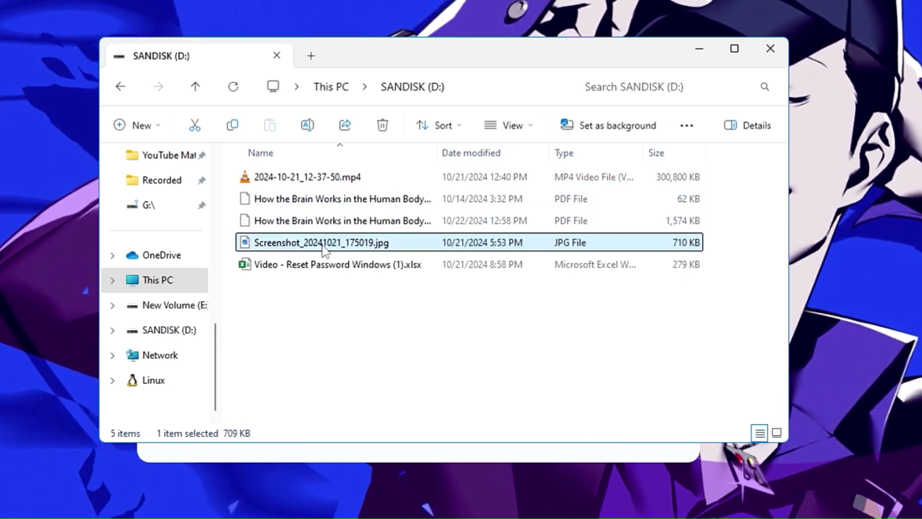
double_click(306, 267)
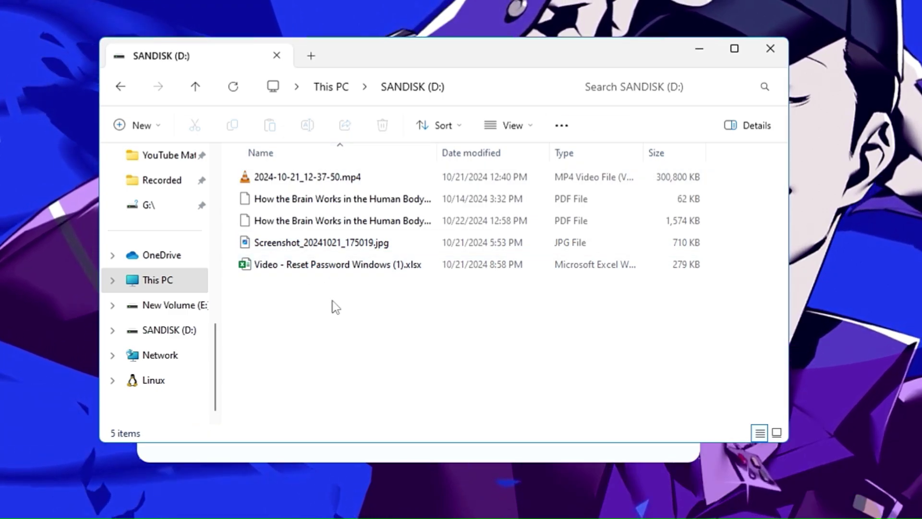
left_click_drag(332, 299, 381, 169)
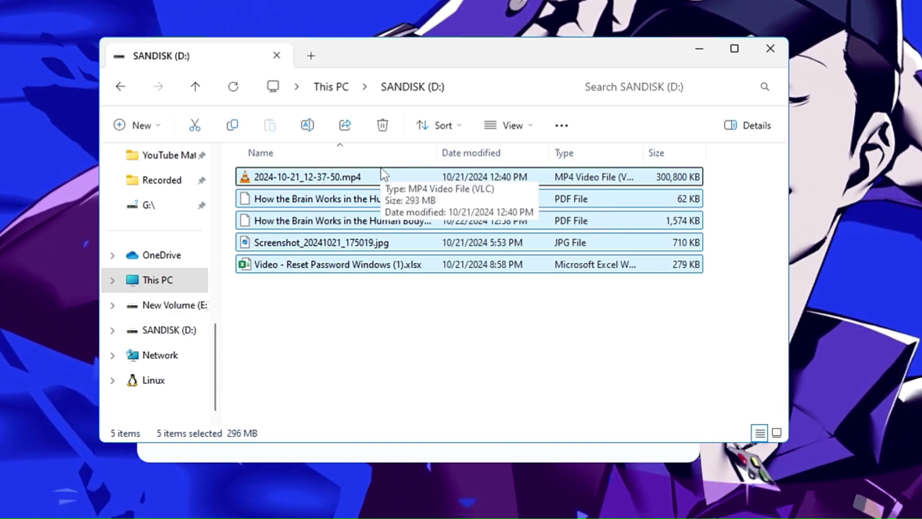
Step: Permanently delete the five selected files with Shift+Delete, then return to This PC
key("shift+Delete")
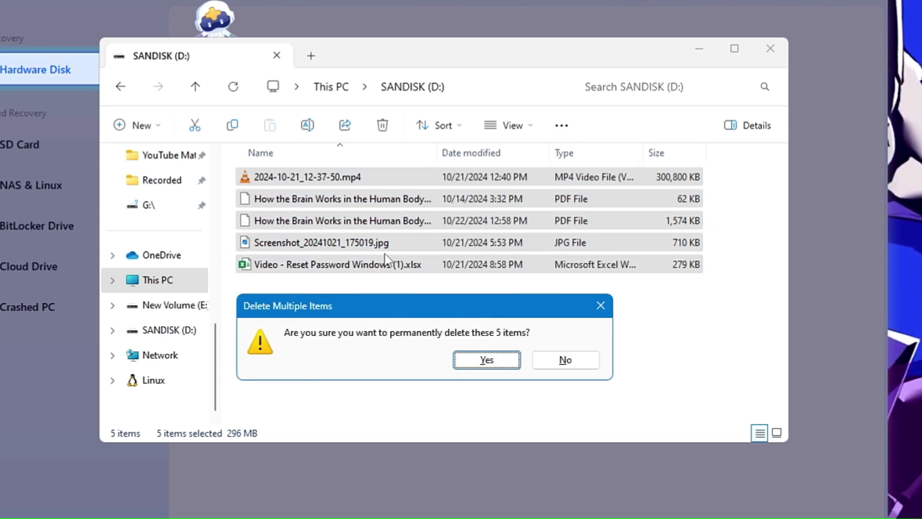
left_click(486, 360)
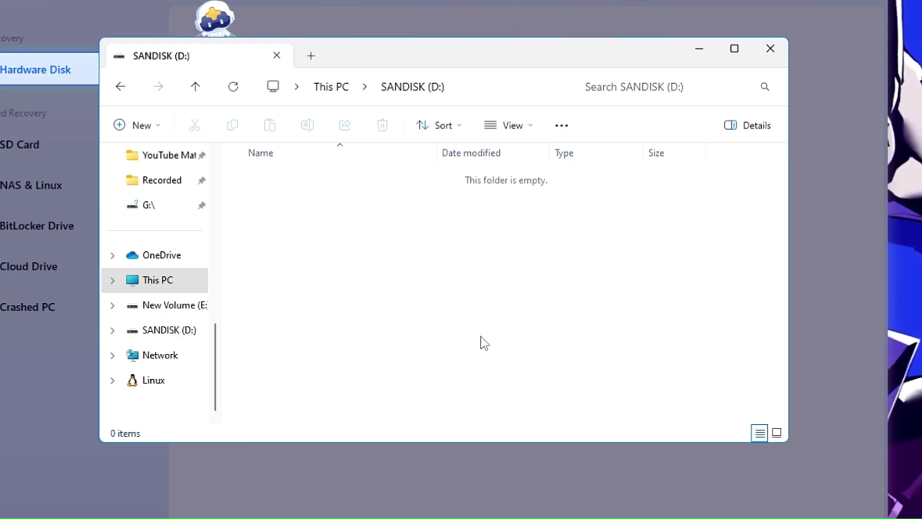
left_click(175, 284)
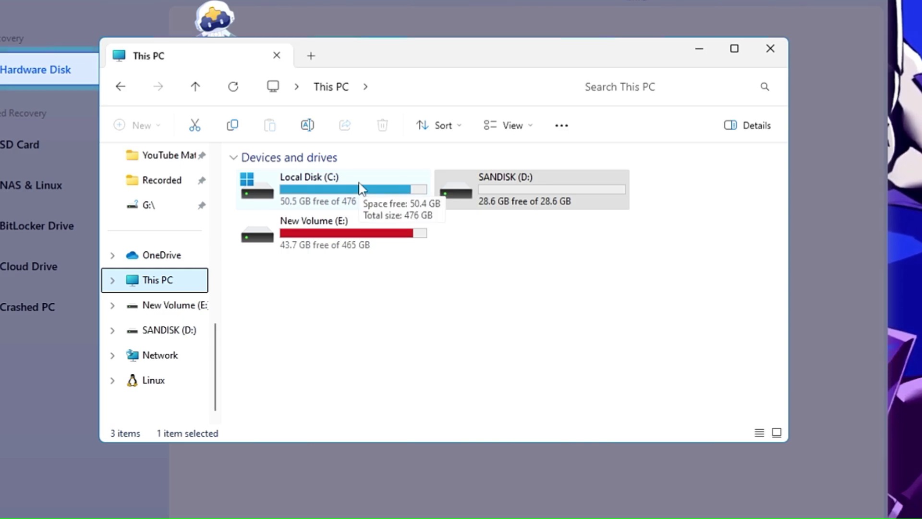
Step: Minimize File Explorer, view the SD Card, NAS, BitLocker, Cloud and Crashed PC pages, then return to disk selection
left_click(707, 47)
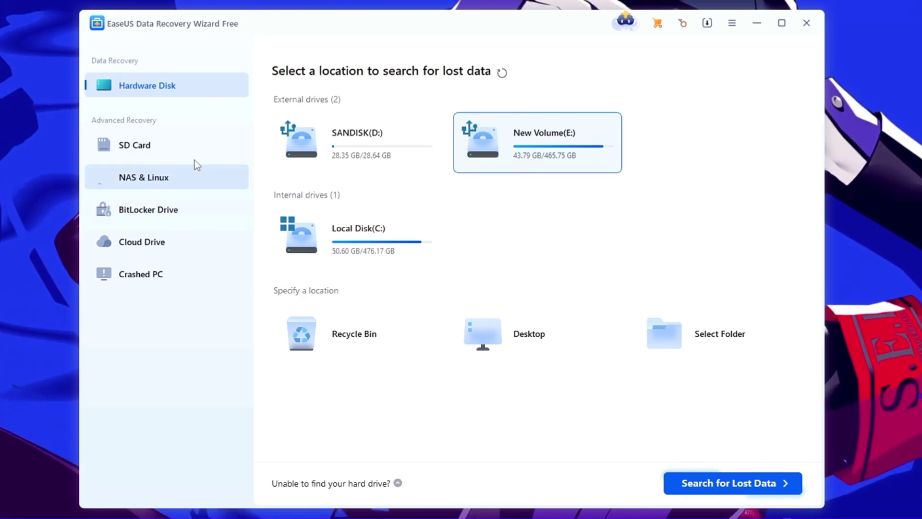
left_click(154, 149)
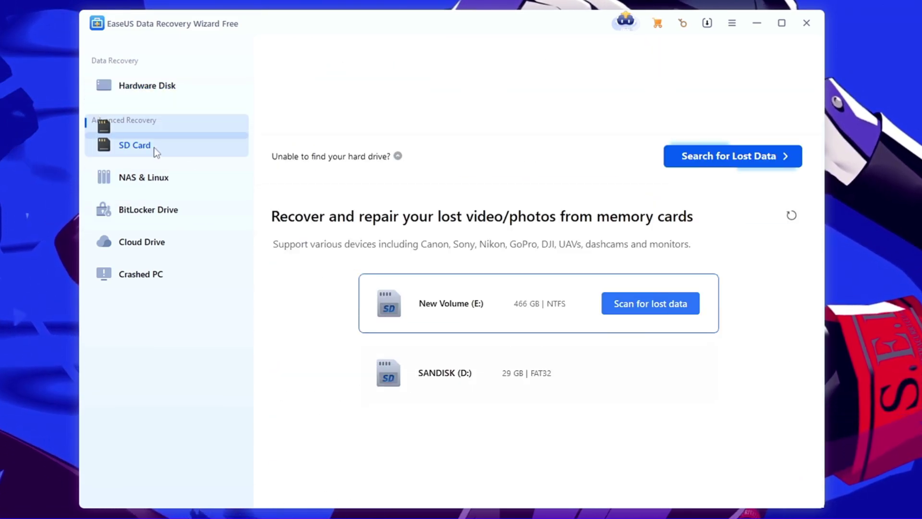
left_click(166, 178)
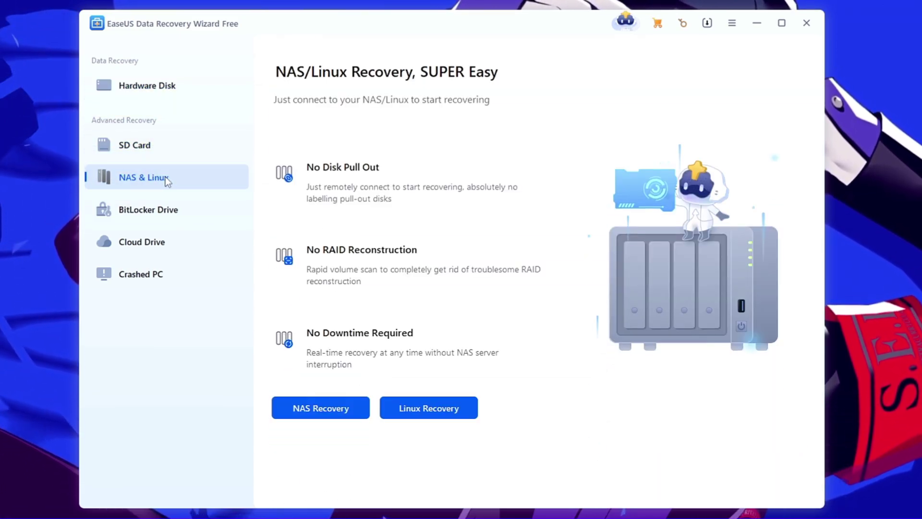
left_click(168, 212)
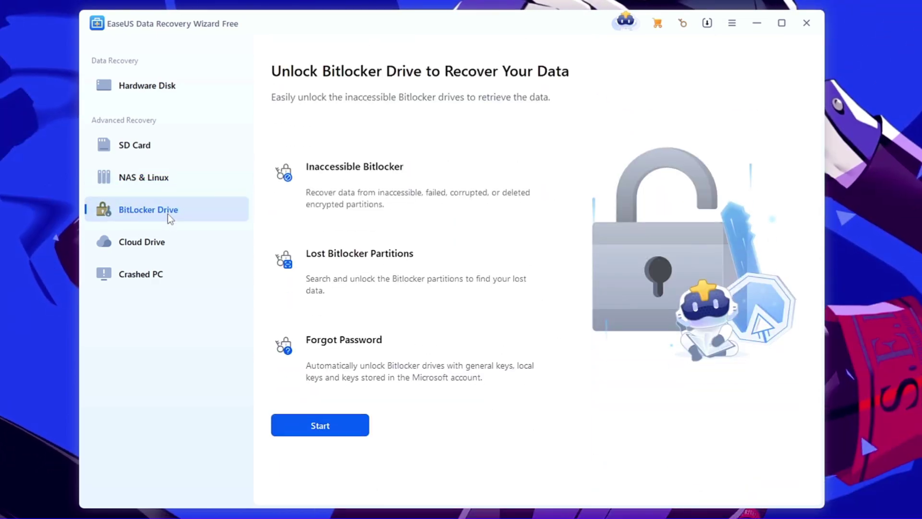
left_click(161, 242)
left_click(162, 276)
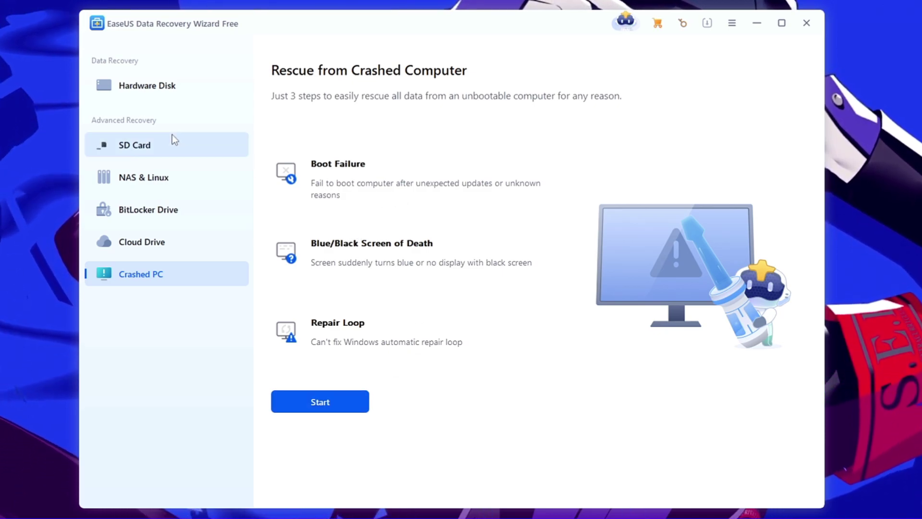
left_click(185, 83)
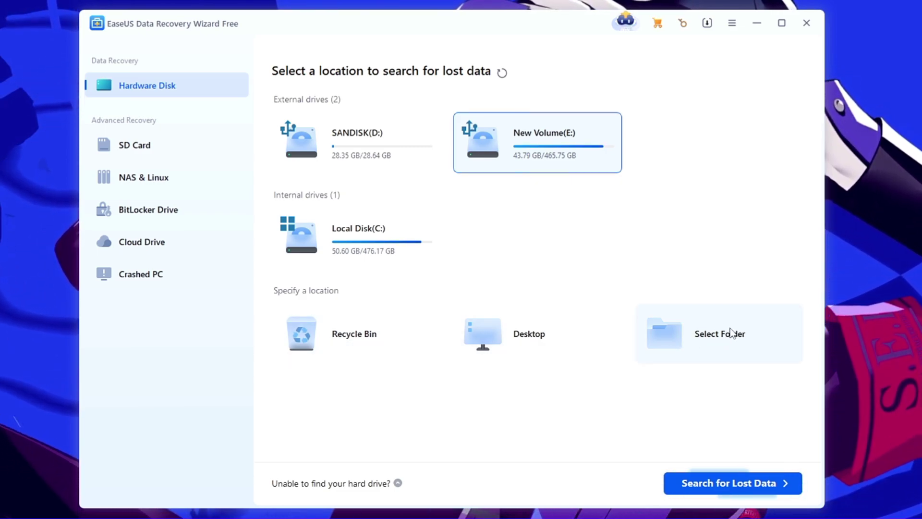
Step: Select the SANDISK (D:) drive and run Search for Lost Data
left_click(353, 141)
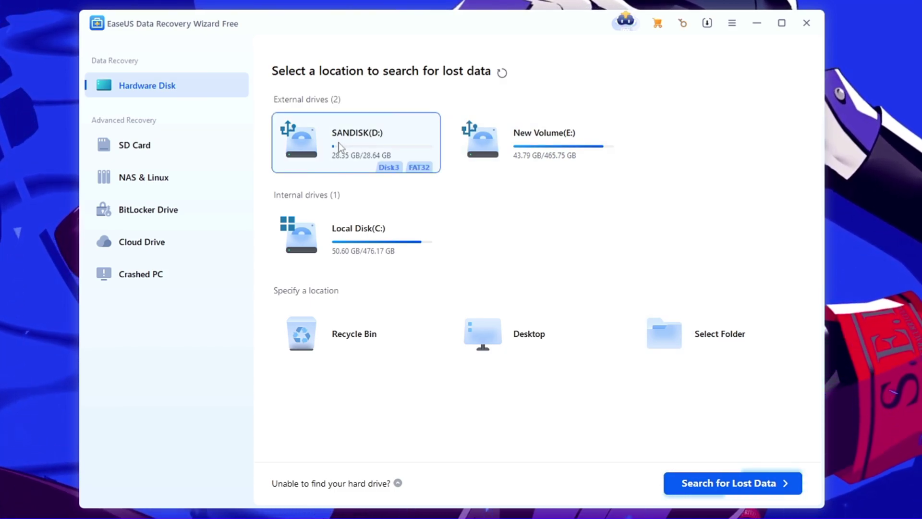
left_click(714, 493)
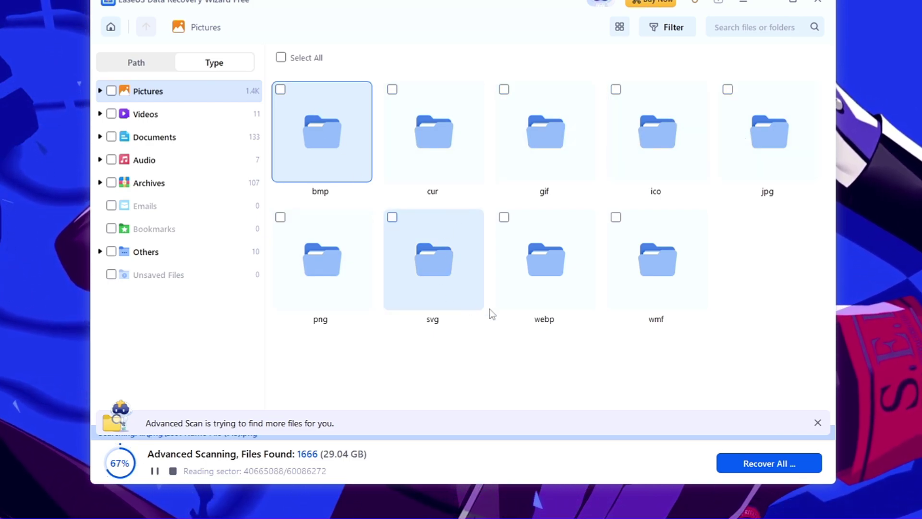
Step: Open the found JPG pictures and mark the Screenshot and File Name Lost (49).jpg for recovery
left_click(322, 292)
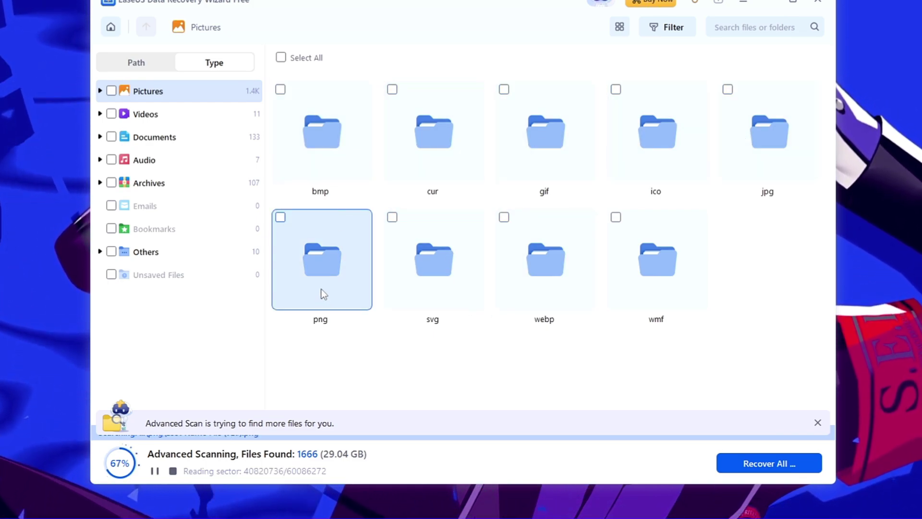
left_click(764, 157)
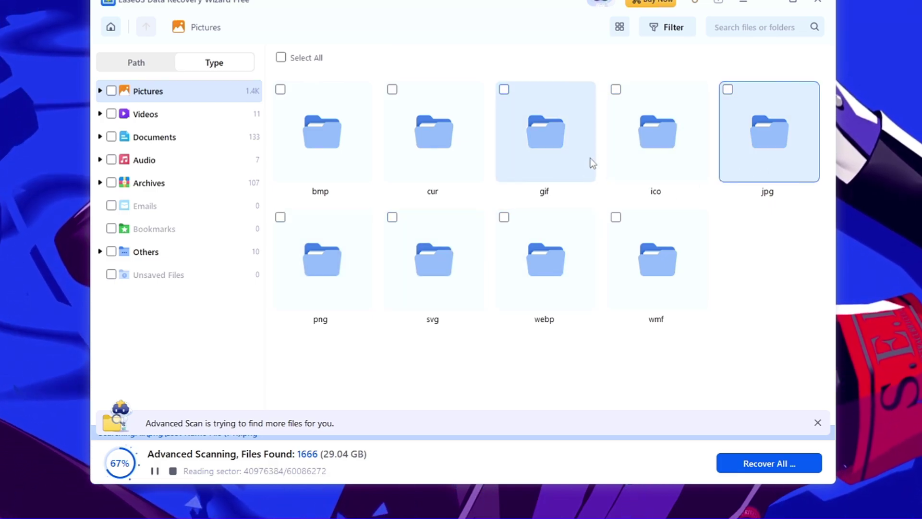
double_click(745, 146)
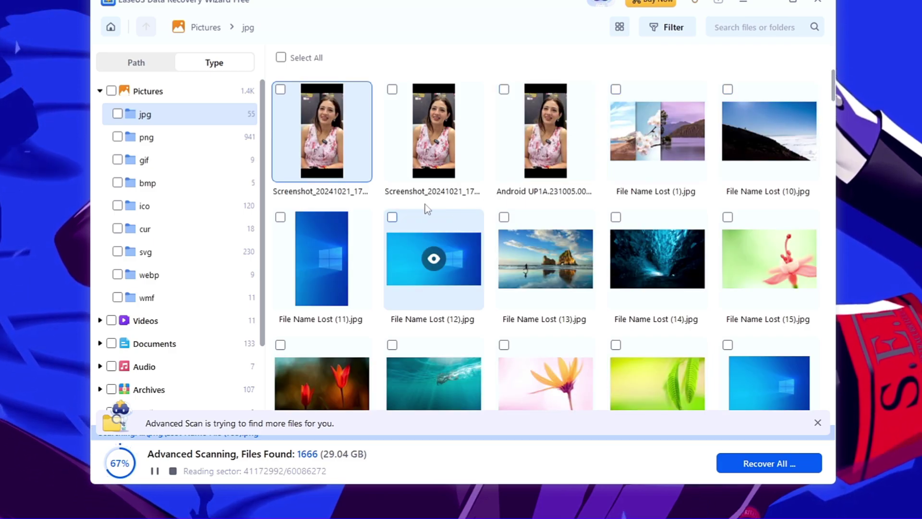
scroll(415, 213, "down", 2)
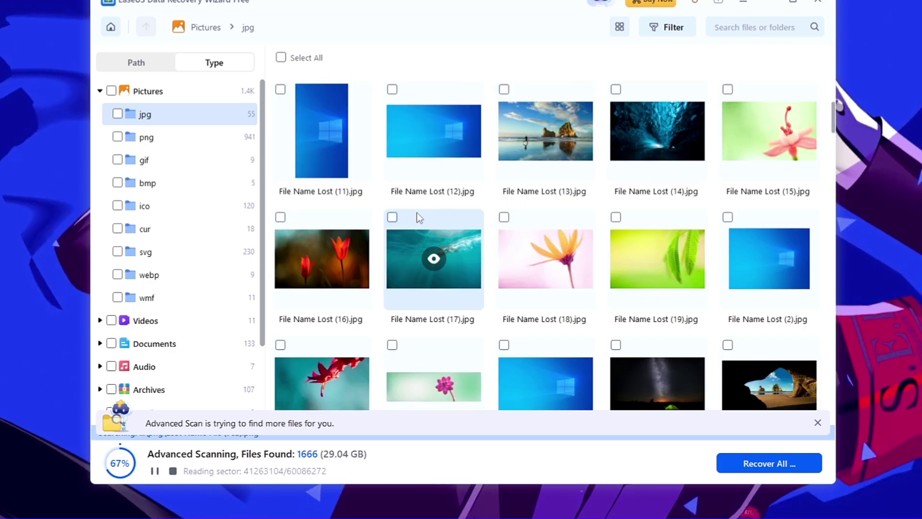
scroll(416, 216, "down", 2)
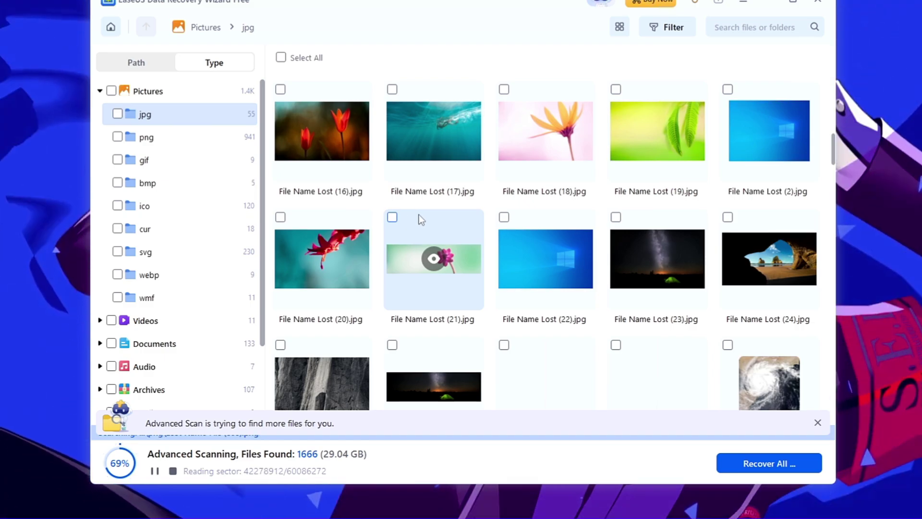
scroll(528, 209, "down", 2)
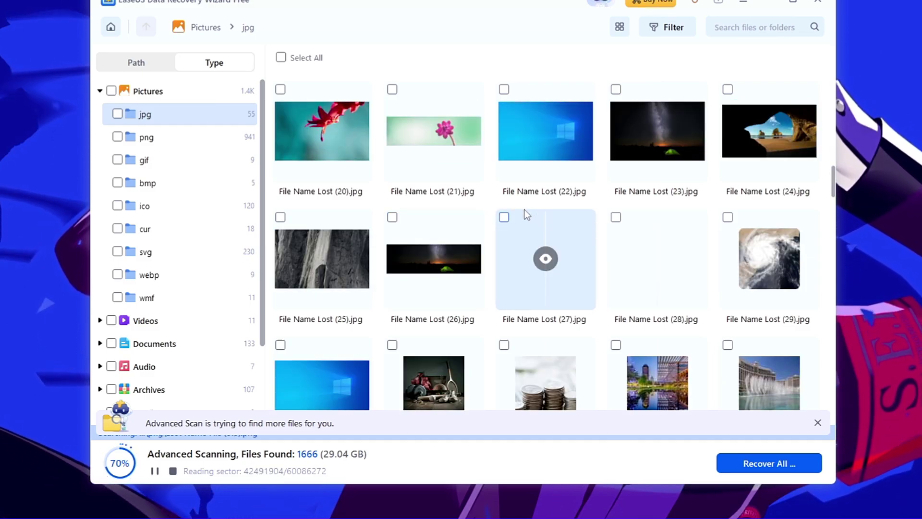
scroll(526, 207, "down", 2)
scroll(509, 144, "up", 8)
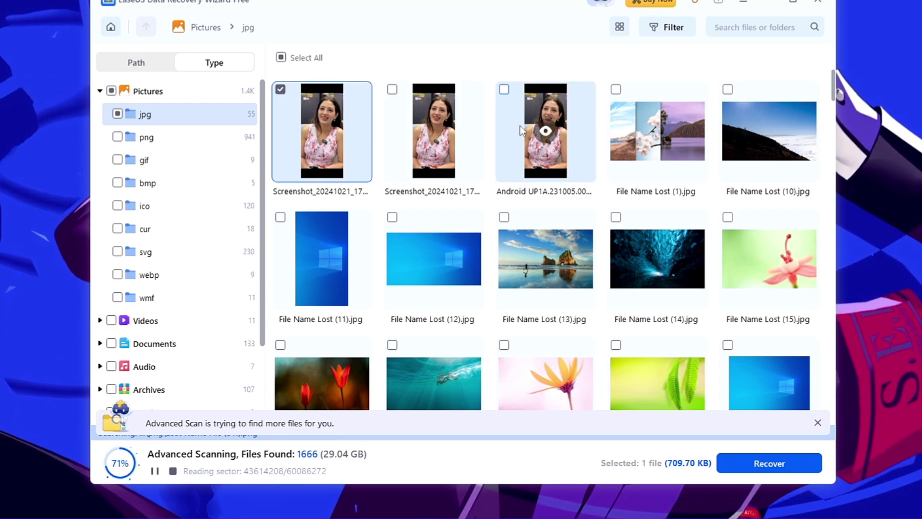
scroll(520, 125, "down", 10)
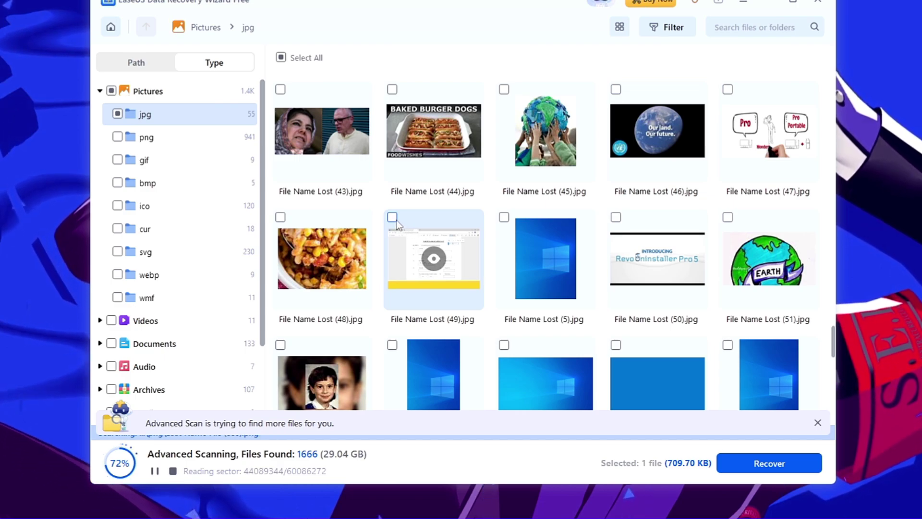
left_click(392, 217)
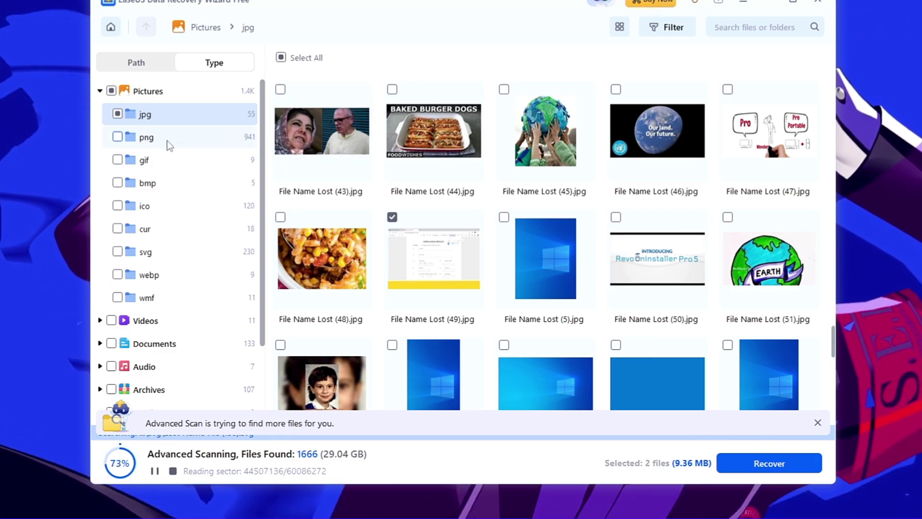
Step: Browse the png, gif, ico, svg and wmf results, ending on the 11 WMF pictures
left_click(167, 143)
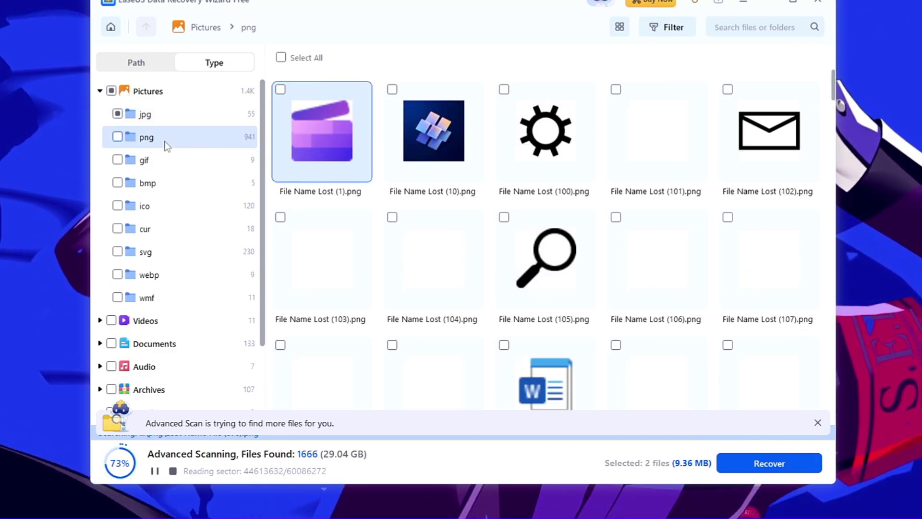
scroll(419, 196, "down", 1)
scroll(411, 216, "down", 20)
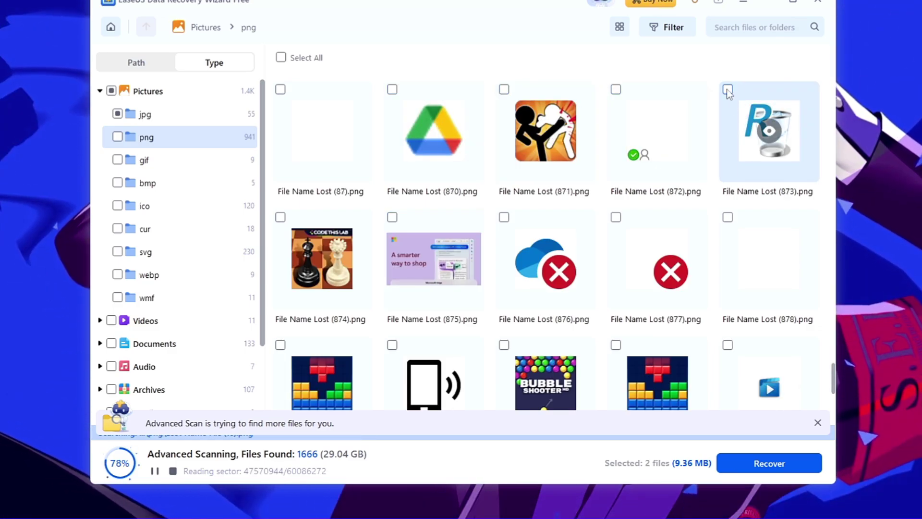
left_click(144, 160)
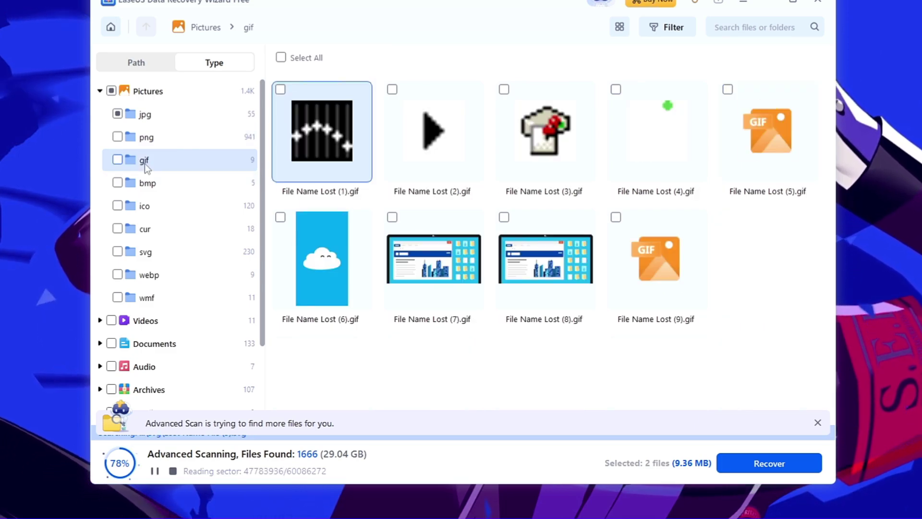
left_click(149, 206)
left_click(156, 252)
left_click(157, 302)
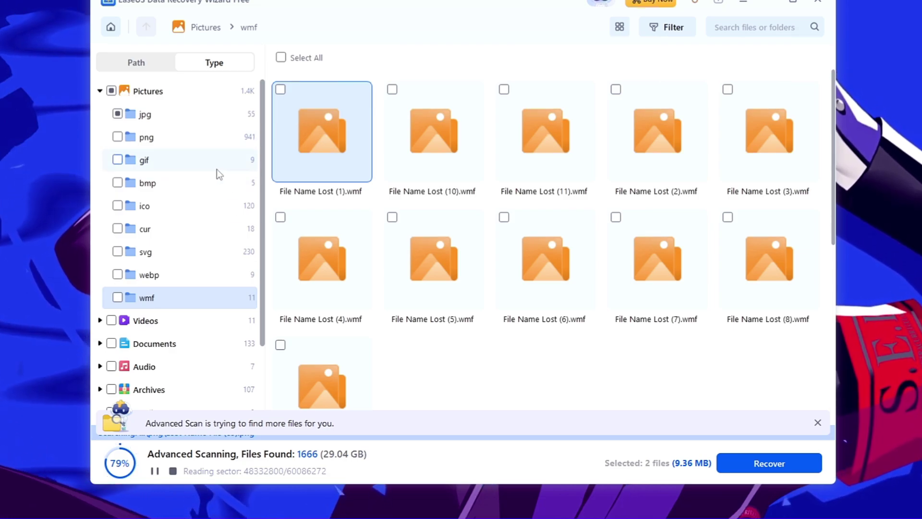
scroll(210, 176, "down", 3)
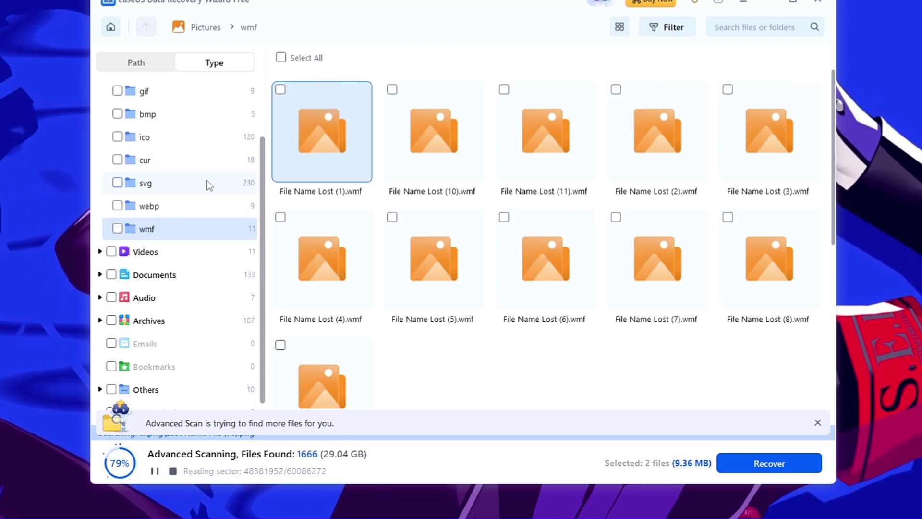
Step: Open the mp4 video results and mark the second video for recovery
left_click(154, 256)
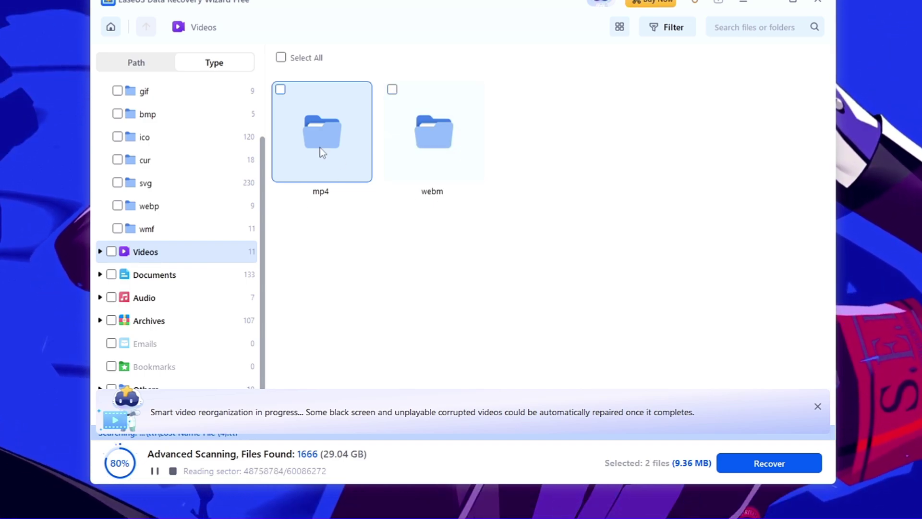
double_click(332, 160)
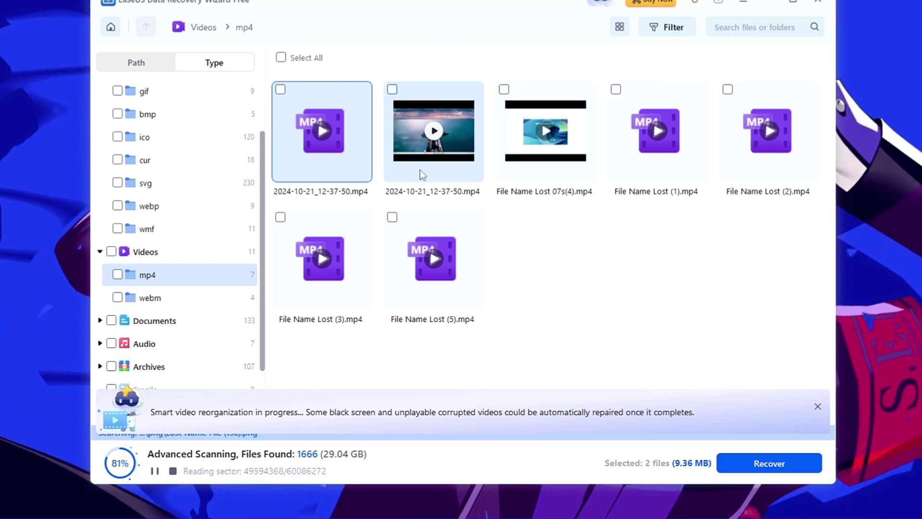
left_click(392, 89)
scroll(180, 288, "down", 3)
Step: Mark the first brain PDF and Video - Reset Password Windows (1).xlsx for recovery
left_click(180, 252)
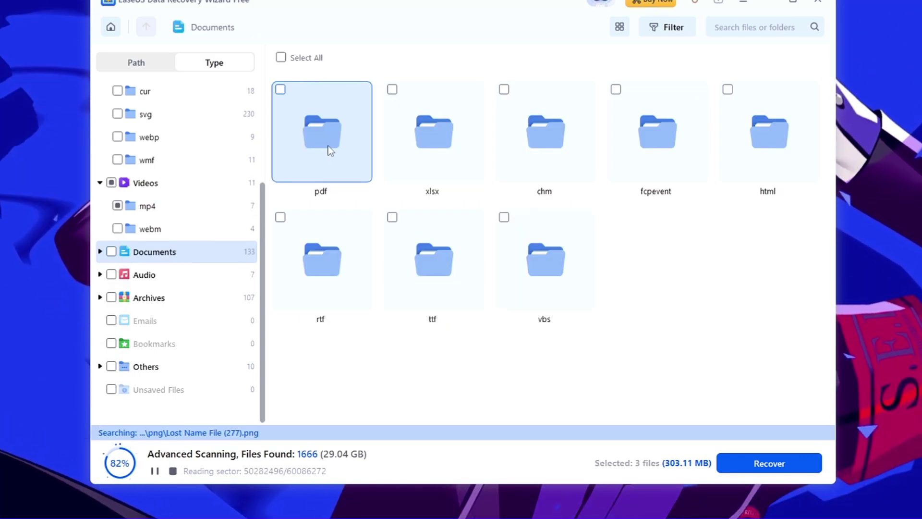
double_click(330, 150)
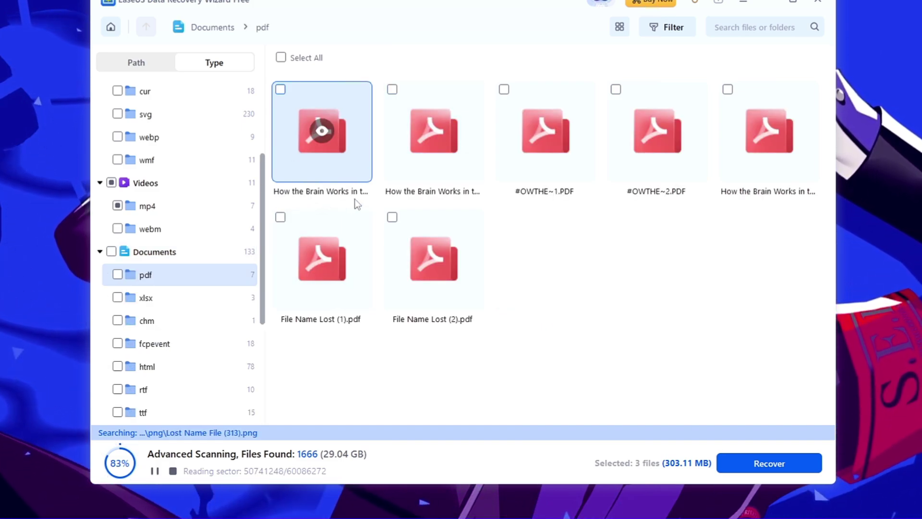
left_click(280, 90)
scroll(138, 238, "down", 1)
left_click(138, 238)
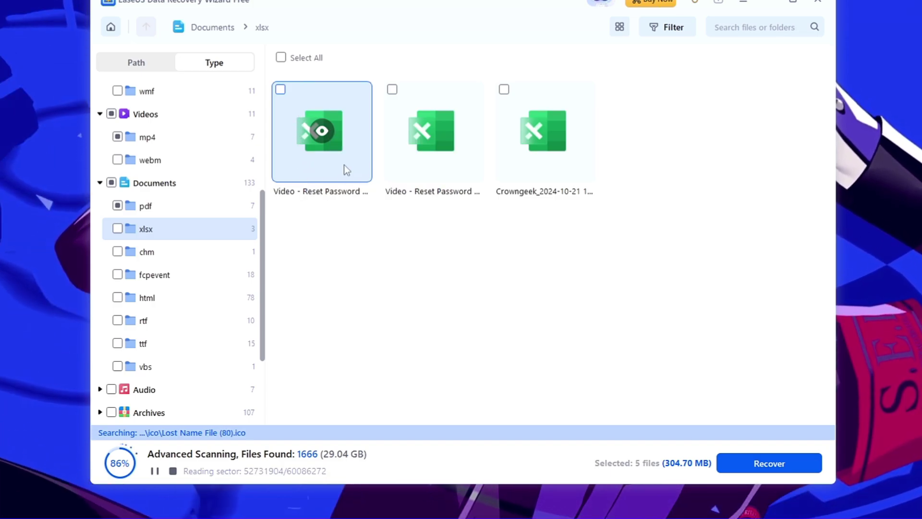
left_click(280, 89)
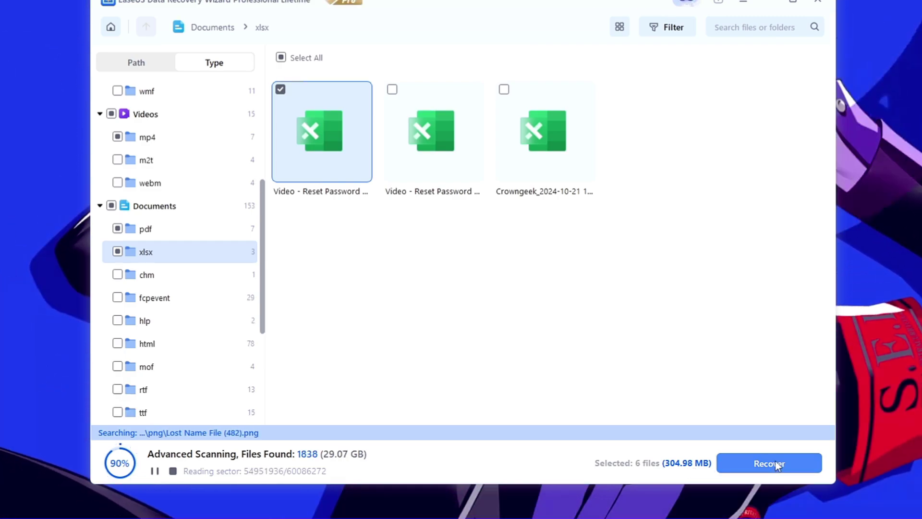
Step: Recover the six selected files and save them to Local Disk (C:)
left_click(768, 463)
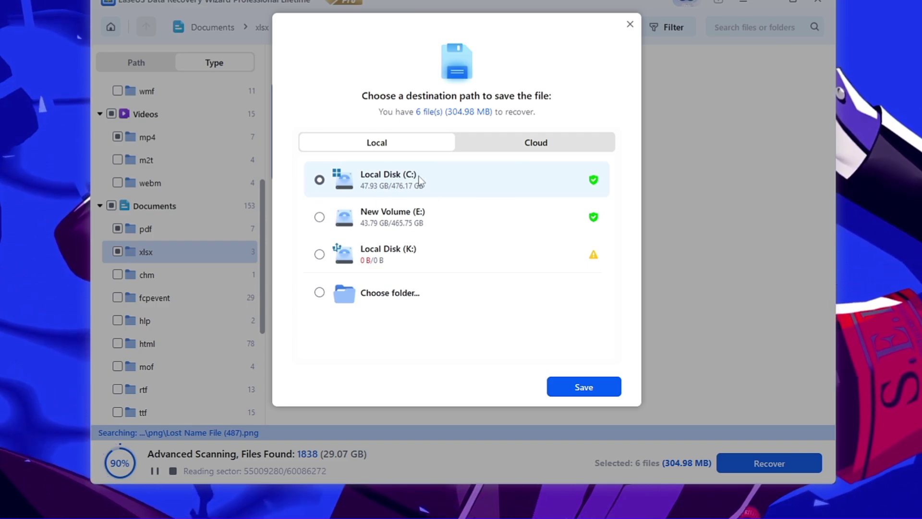
left_click(600, 393)
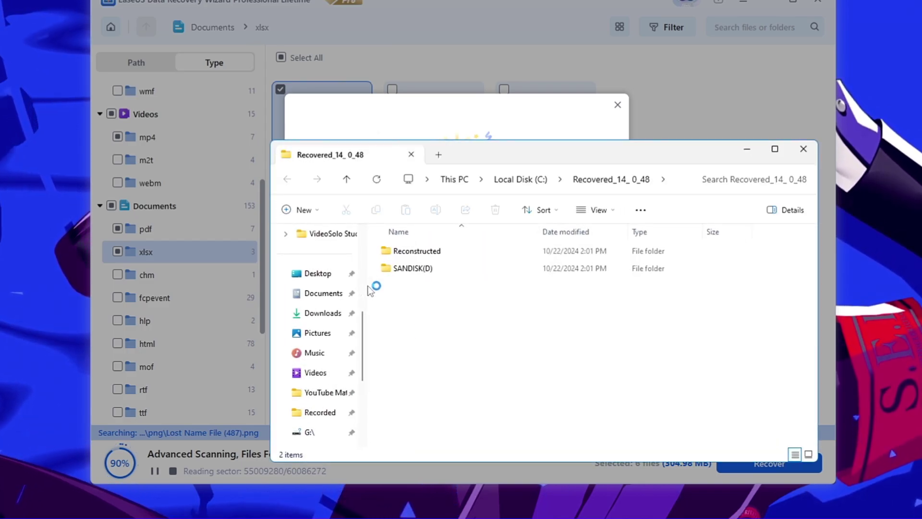
Step: Use View Recovered to open the SANDISK(D) folder inside Recovered_14_0_48 on C:
left_click(497, 115)
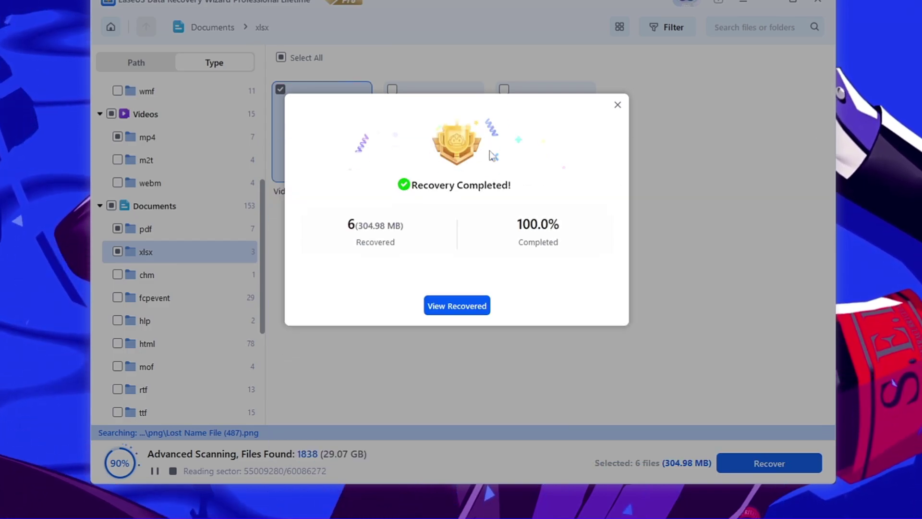
left_click(456, 309)
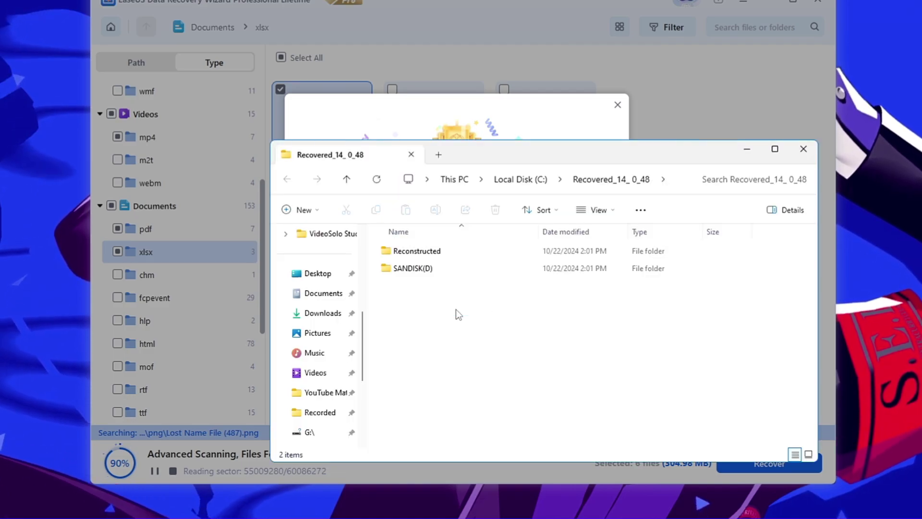
left_click(380, 224)
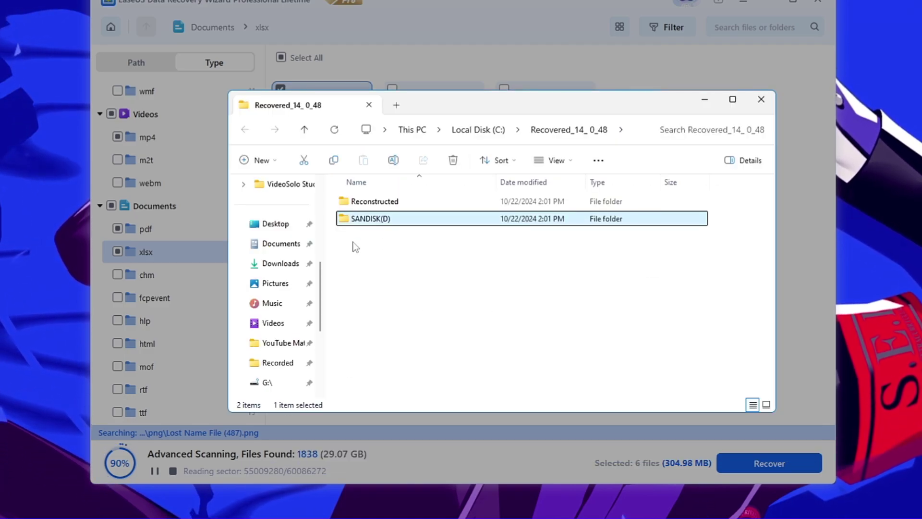
left_click(383, 222)
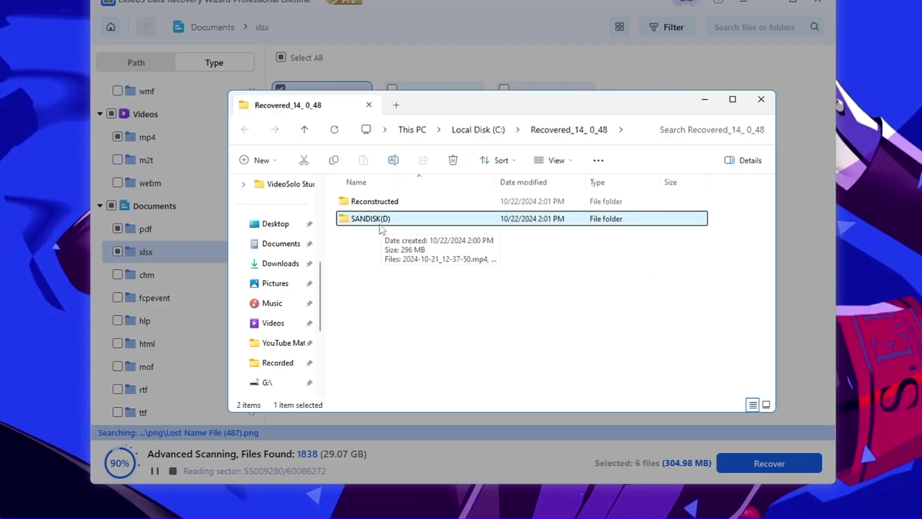
double_click(376, 220)
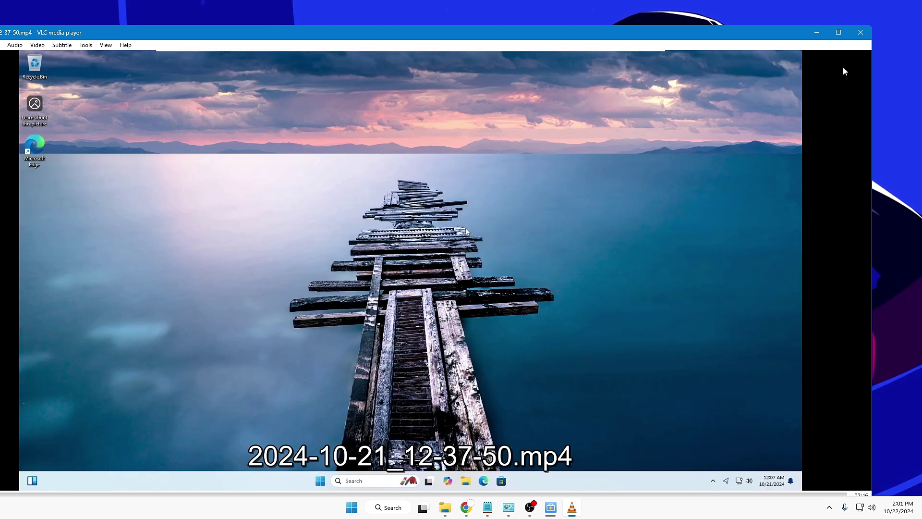
Step: Close VLC after confirming the recovered 2024-10-21_12-37-50.mp4 video plays
left_click(860, 35)
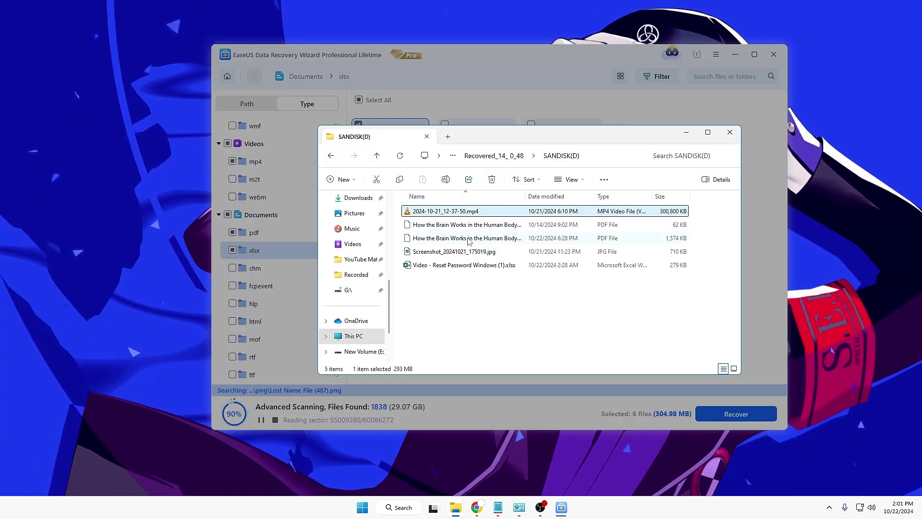
Step: Open the recovered 'How the Brain Works in the Human Body' PDF, check its pages, then minimize PDFelement
double_click(474, 224)
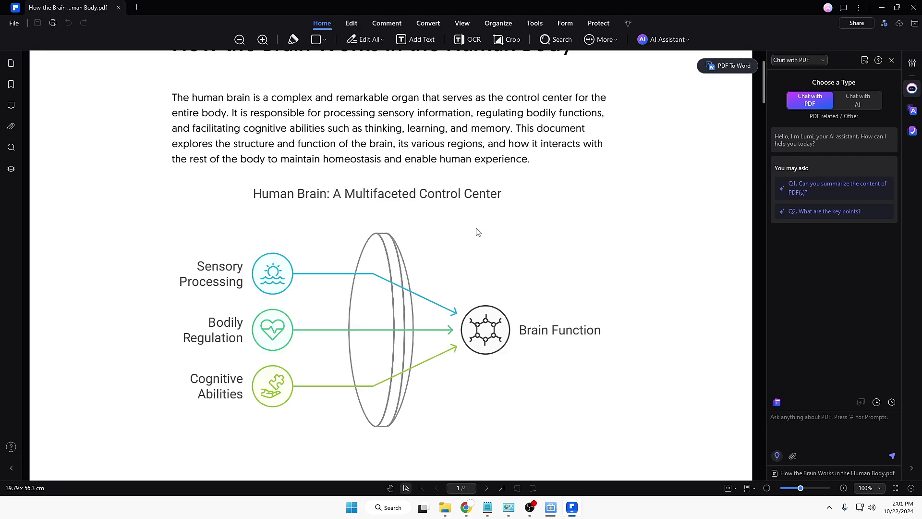
scroll(477, 232, "down", 6)
scroll(478, 232, "up", 8)
left_click(877, 7)
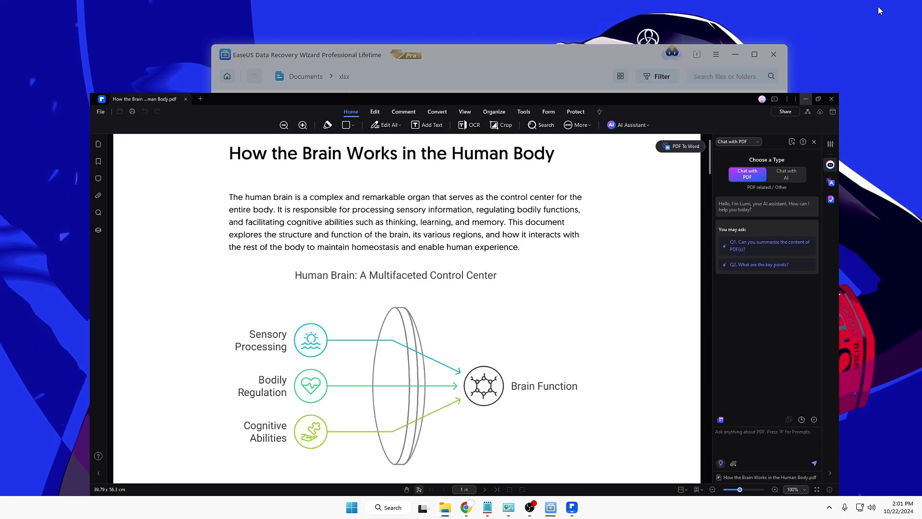